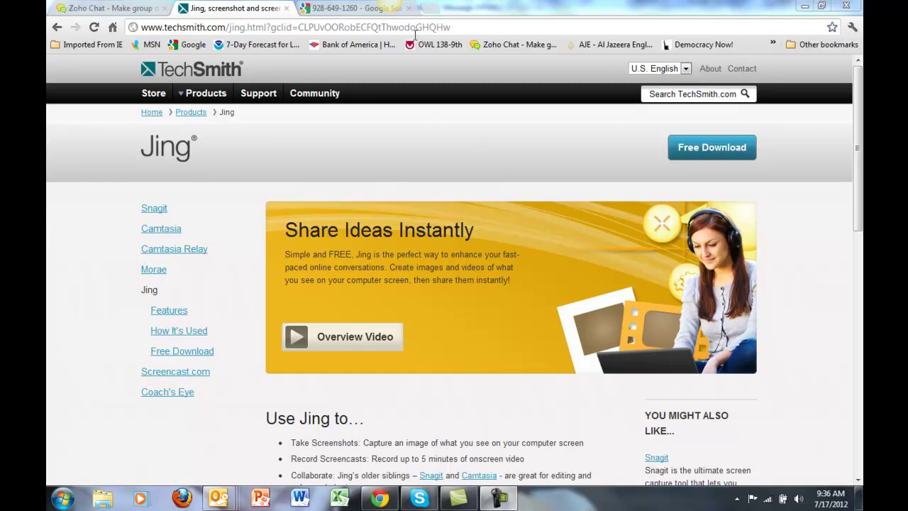
# Open Jing's About panel from the sun's More button to view version and copyright details
pyautogui.click(395, 11)
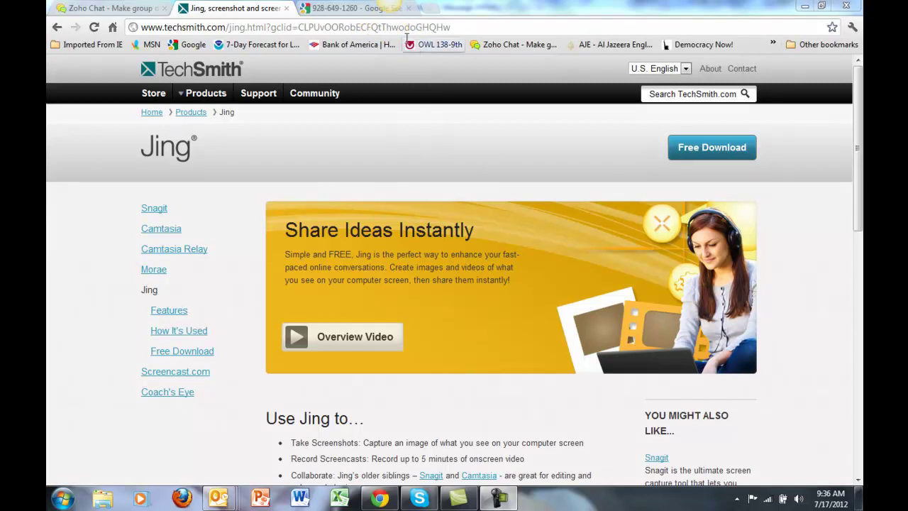
pyautogui.click(389, 17)
pyautogui.click(390, 15)
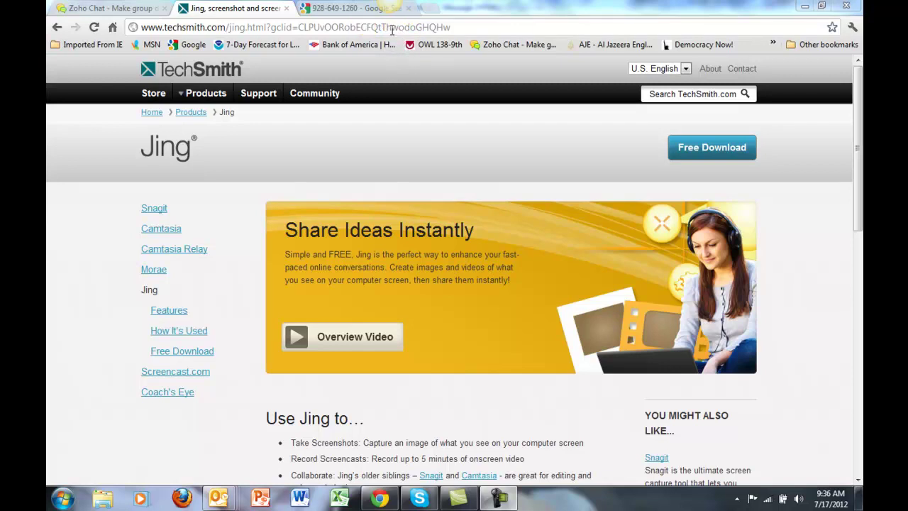
pyautogui.click(392, 14)
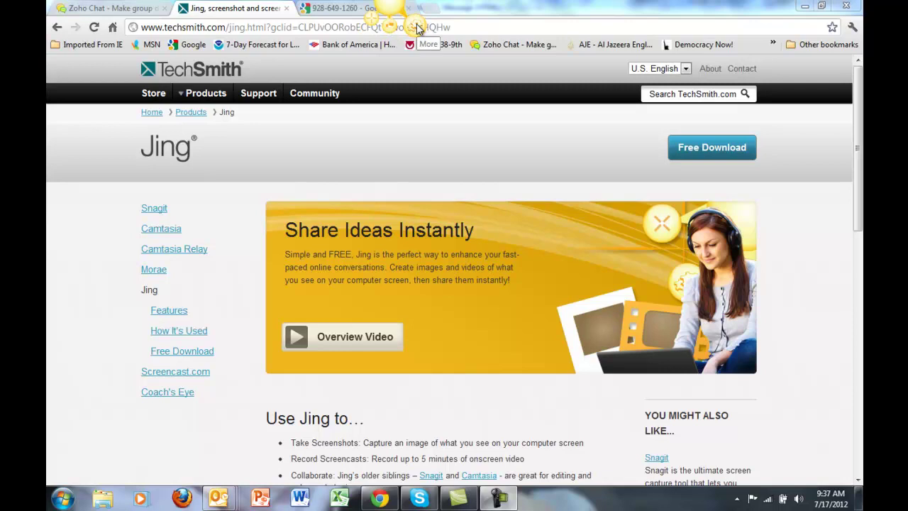
# Choose the Logitech microphone as Jing's audio input device in Preferences
pyautogui.click(418, 27)
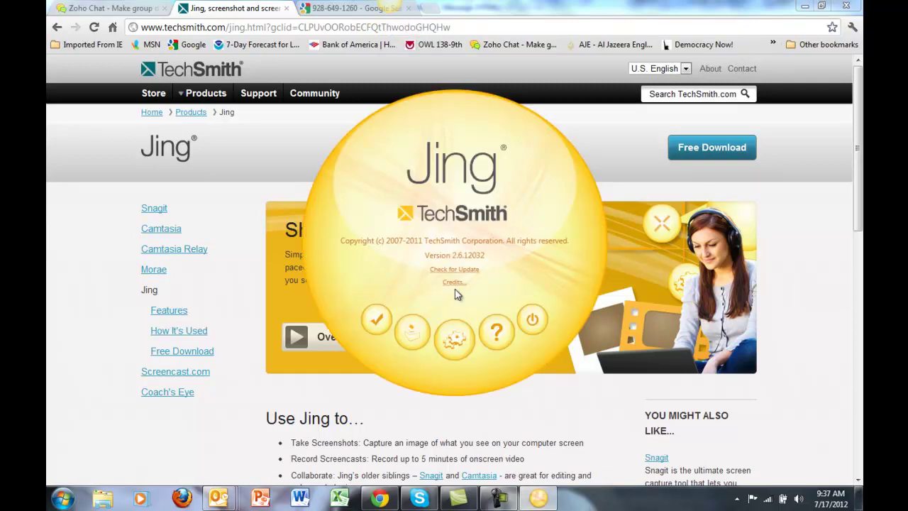
pyautogui.click(458, 346)
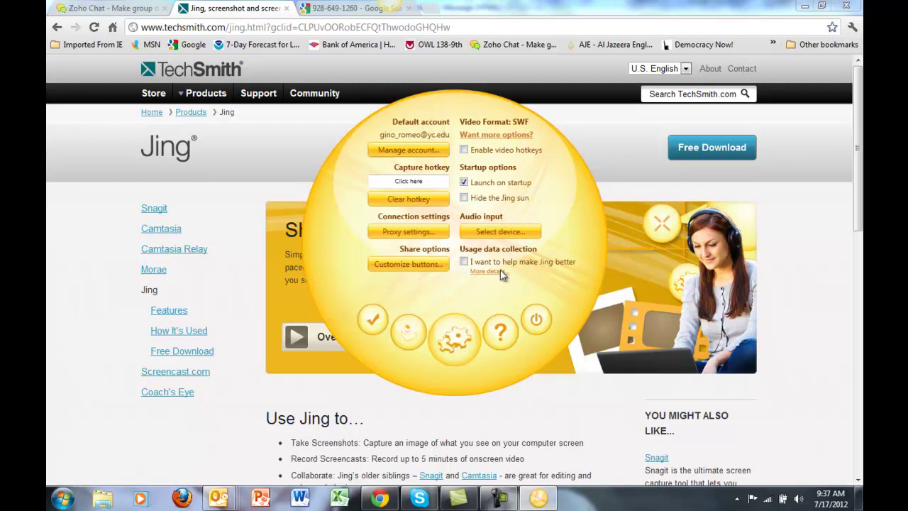
pyautogui.click(514, 236)
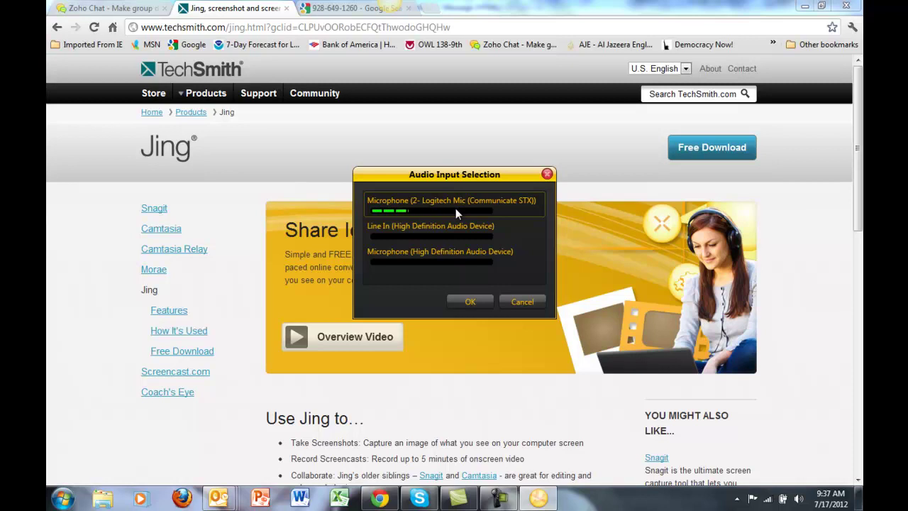
pyautogui.click(470, 302)
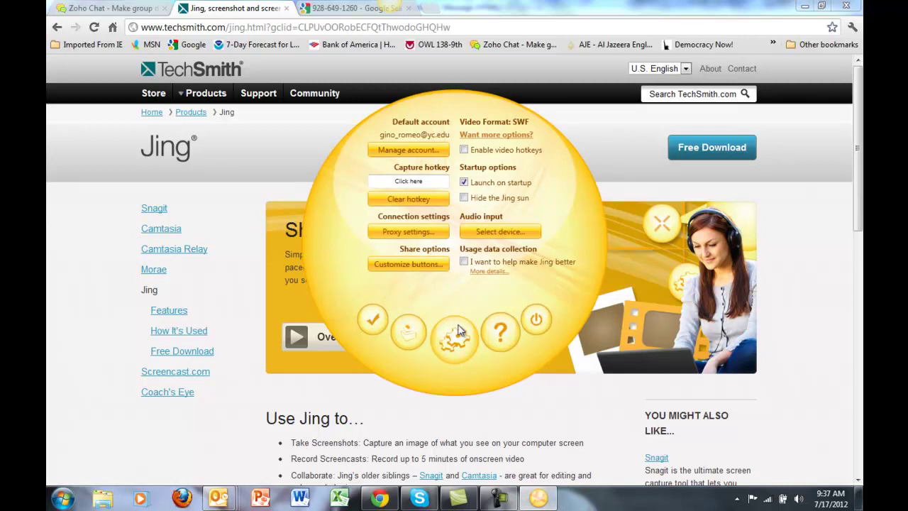
pyautogui.click(374, 320)
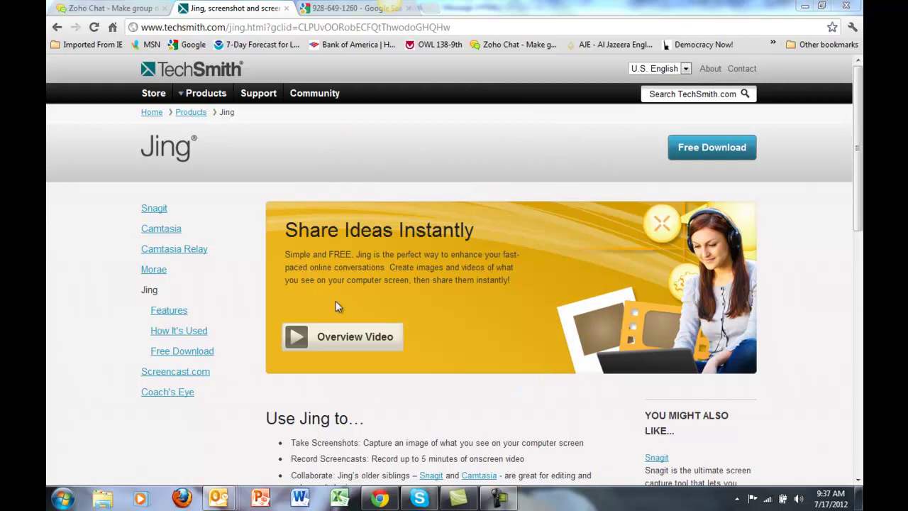
pyautogui.moveTo(387, 6)
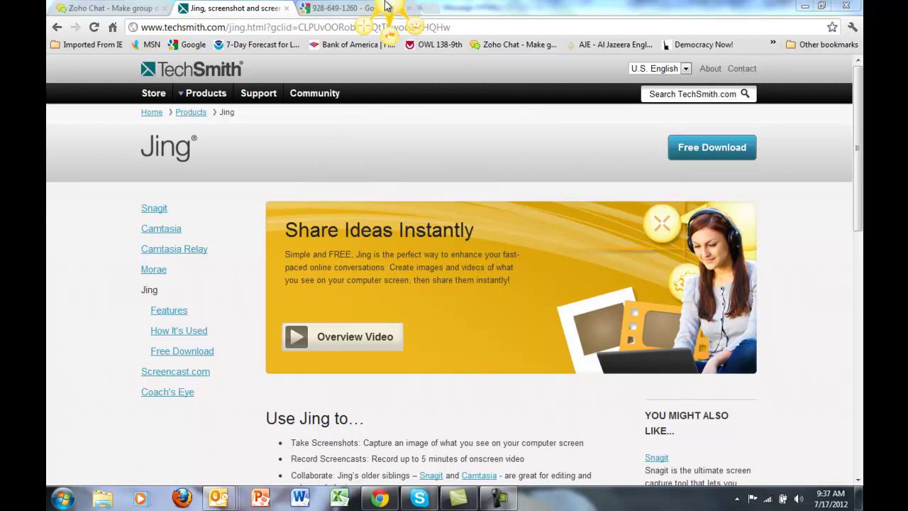
pyautogui.click(389, 41)
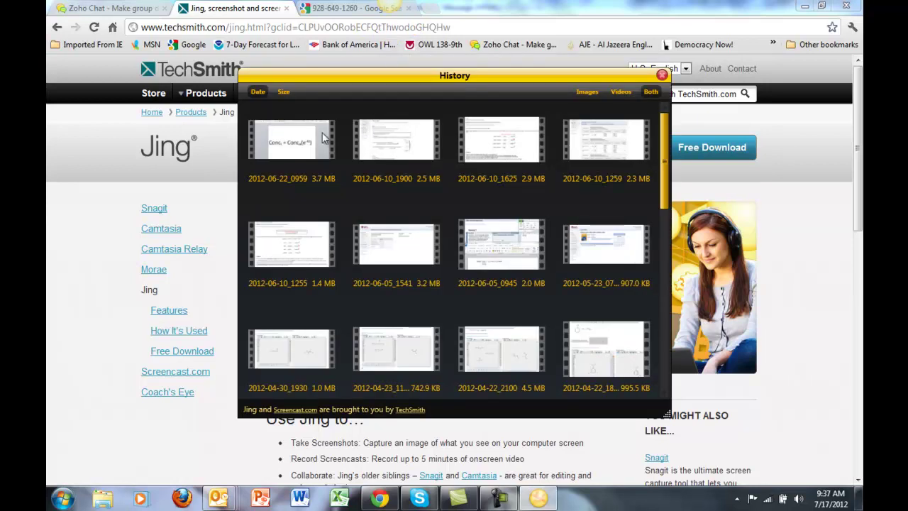
pyautogui.moveTo(294, 145)
pyautogui.moveTo(376, 146)
pyautogui.moveTo(484, 157)
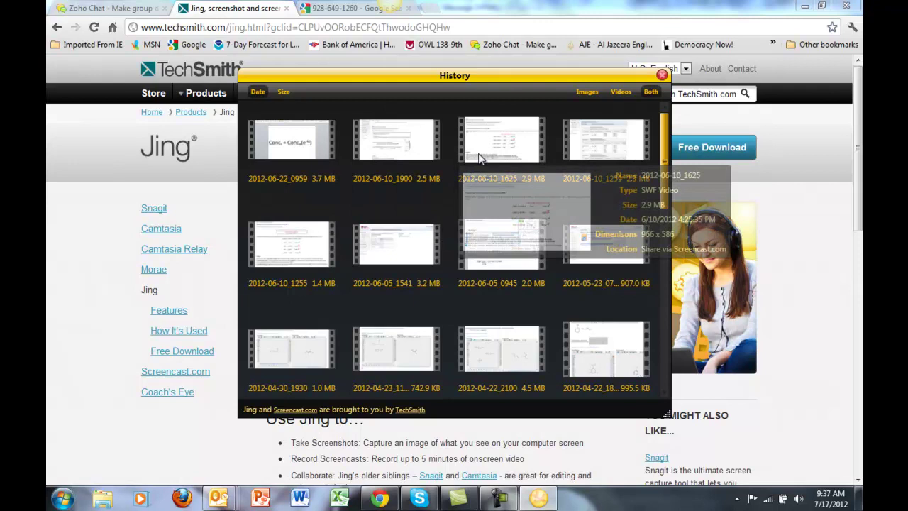
pyautogui.moveTo(600, 154)
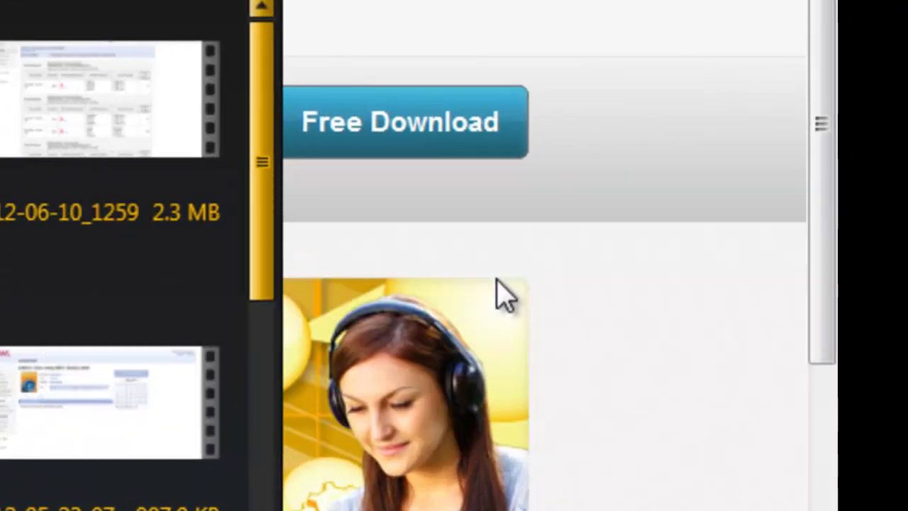
pyautogui.moveTo(151, 105)
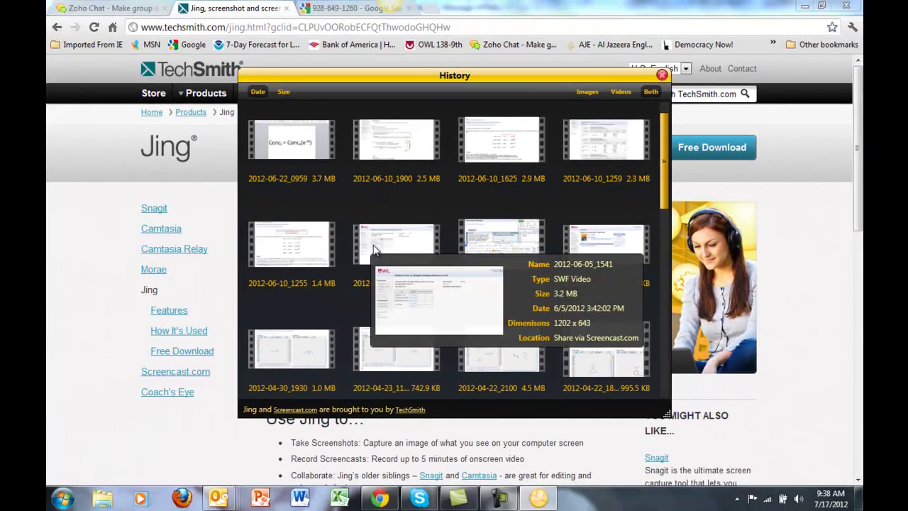
pyautogui.click(376, 250)
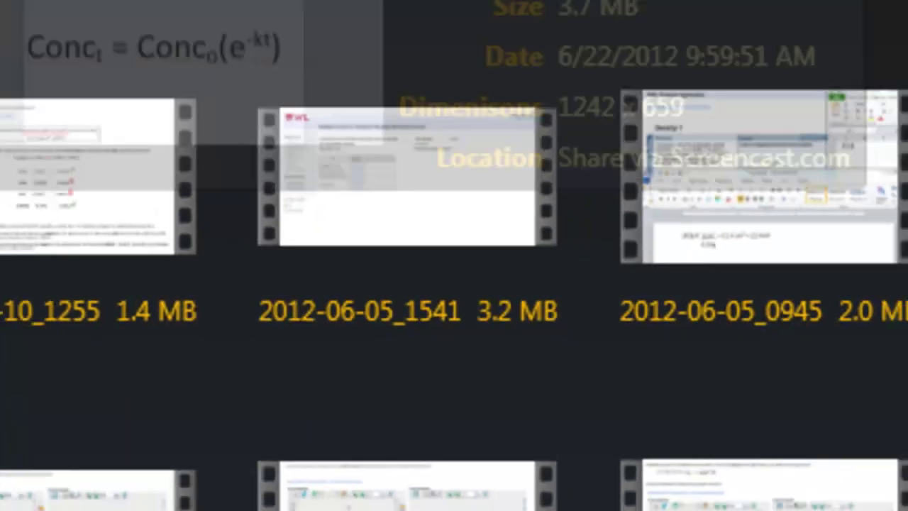
# Close the capture history, discard a small trial selection, and frame the whole browser window at 1189 x 695
pyautogui.click(663, 79)
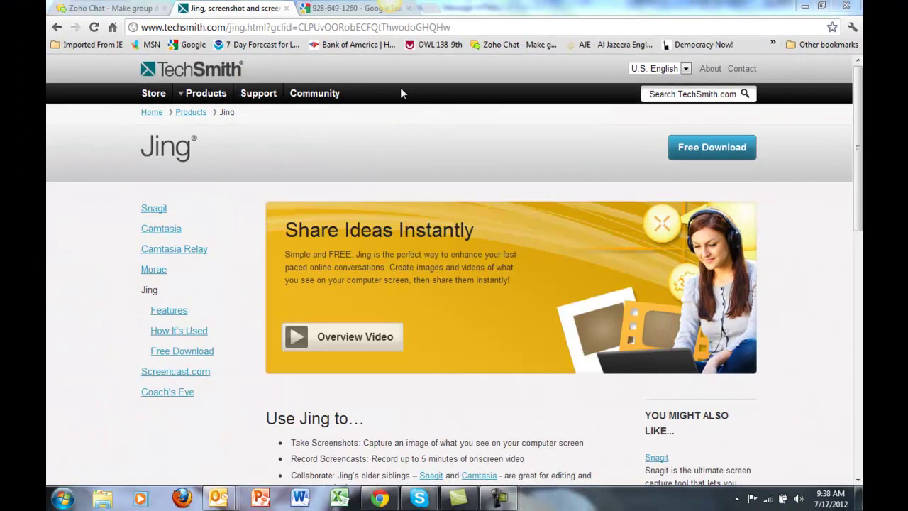
pyautogui.moveTo(365, 27)
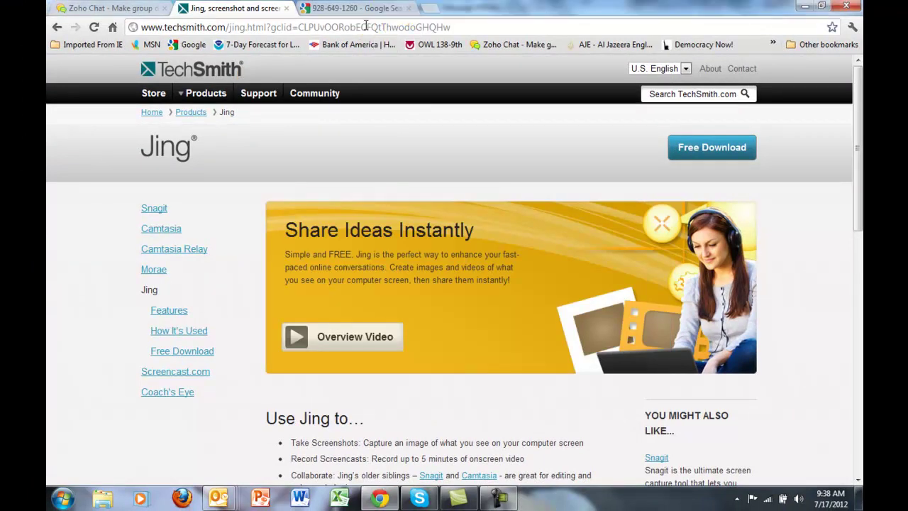
pyautogui.press('Print')
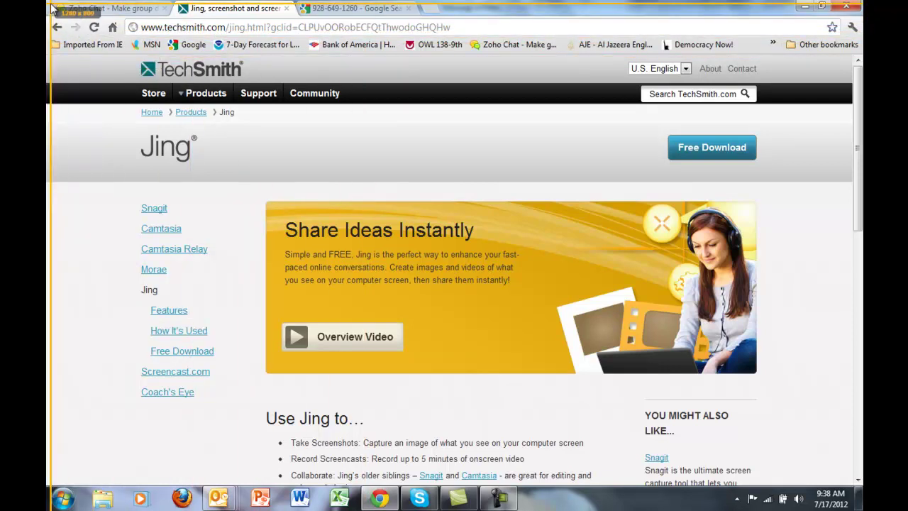
pyautogui.moveTo(433, 169); pyautogui.dragTo(505, 213)
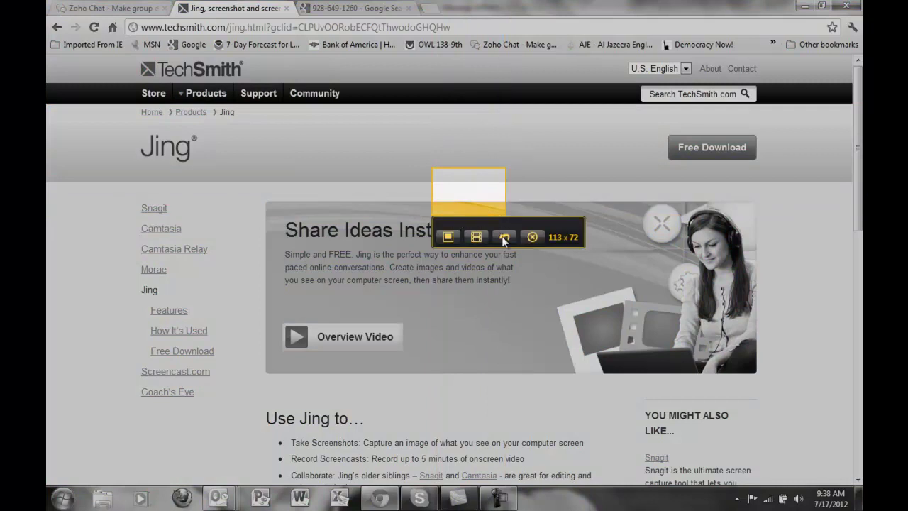
pyautogui.click(533, 237)
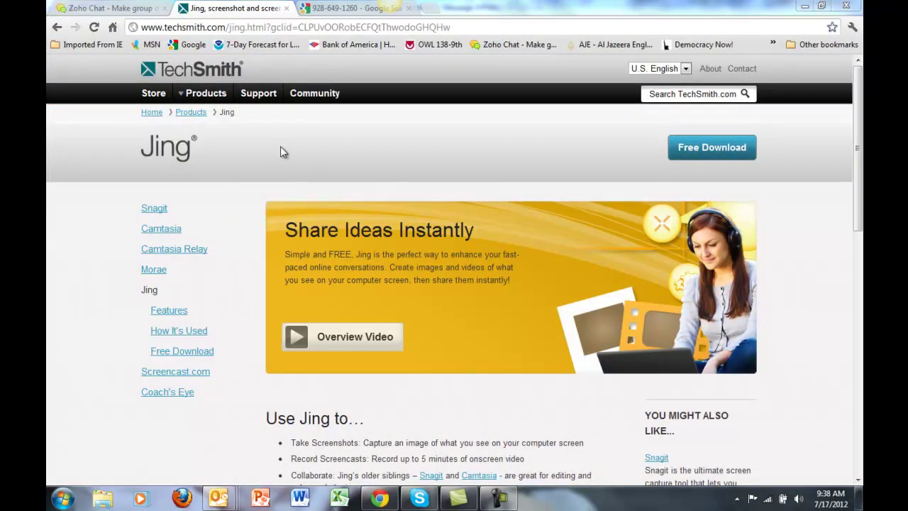
pyautogui.click(376, 19)
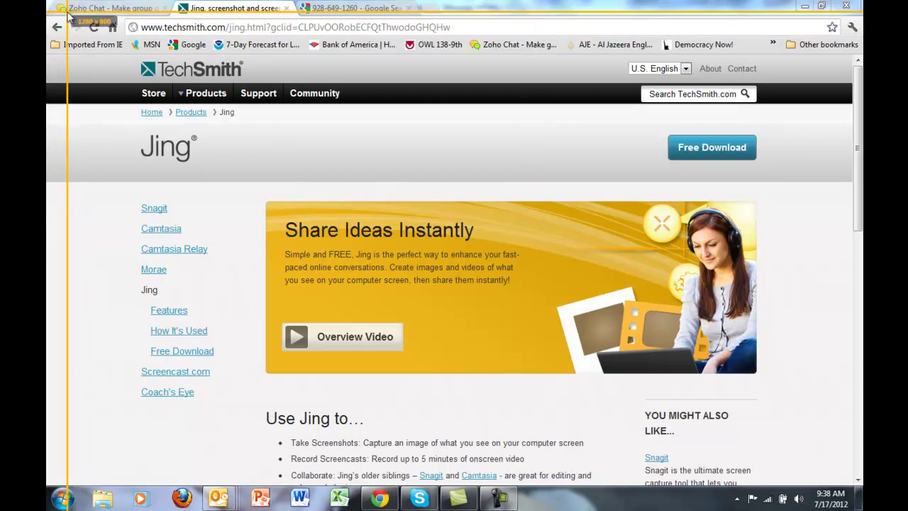
pyautogui.moveTo(65, 8); pyautogui.dragTo(825, 454)
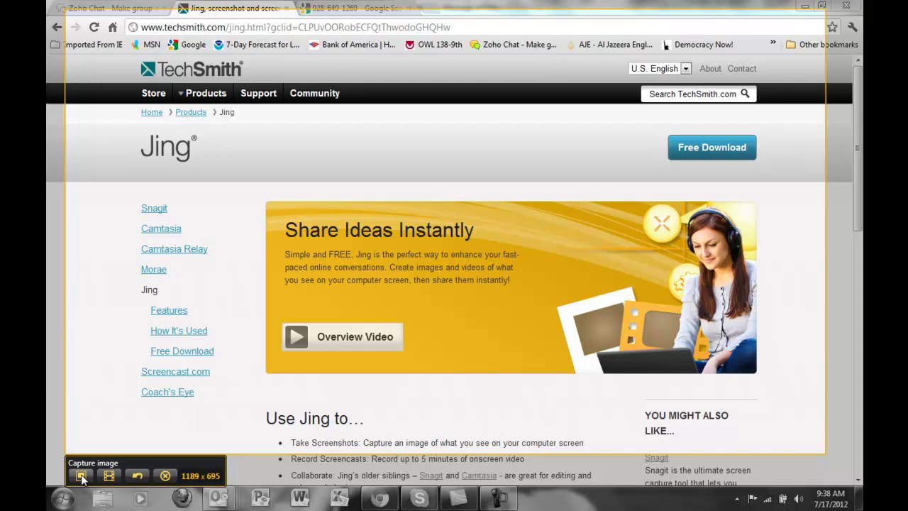
# Capture the marked area as an image, give it a new name, and upload it to Screencast.com
pyautogui.click(82, 476)
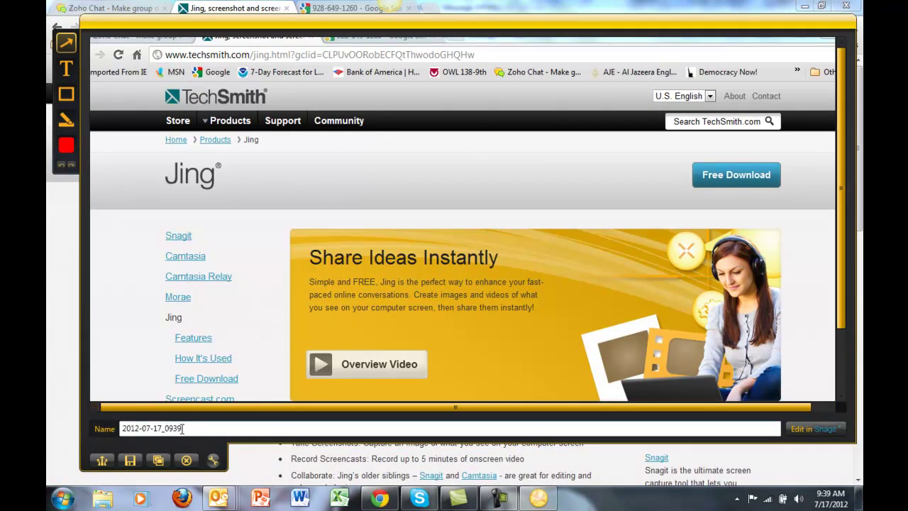
pyautogui.moveTo(183, 429); pyautogui.dragTo(141, 432)
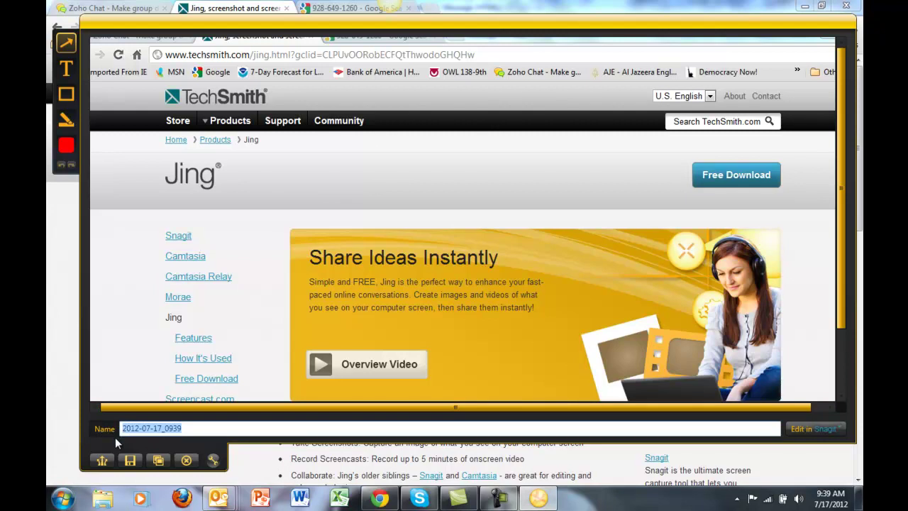
pyautogui.write("bill's image")
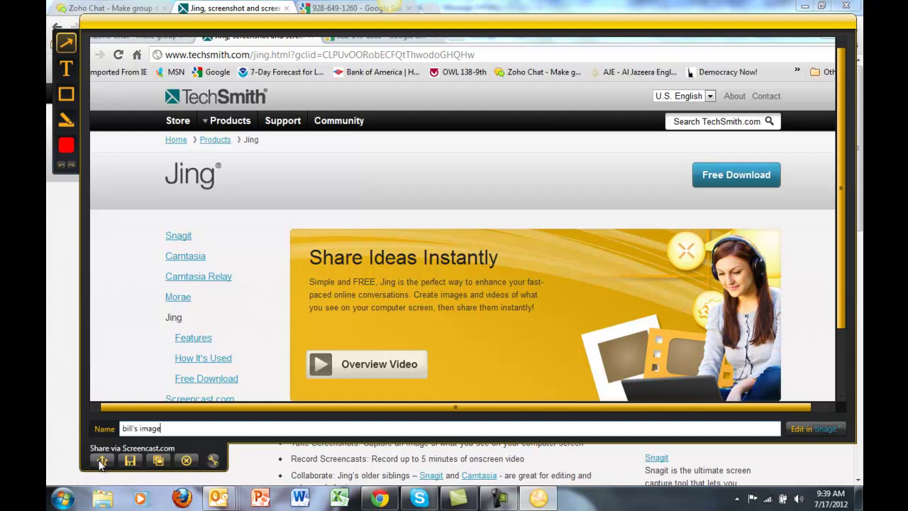
pyautogui.click(102, 461)
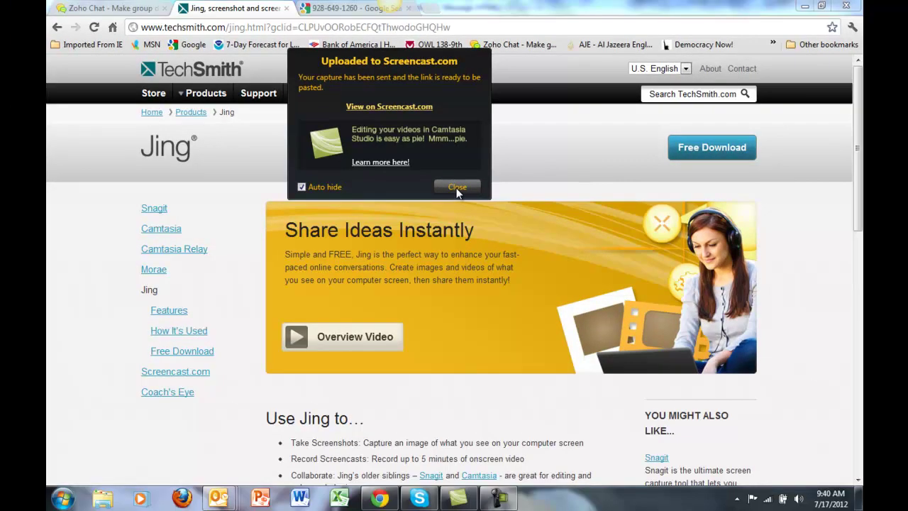
pyautogui.click(458, 189)
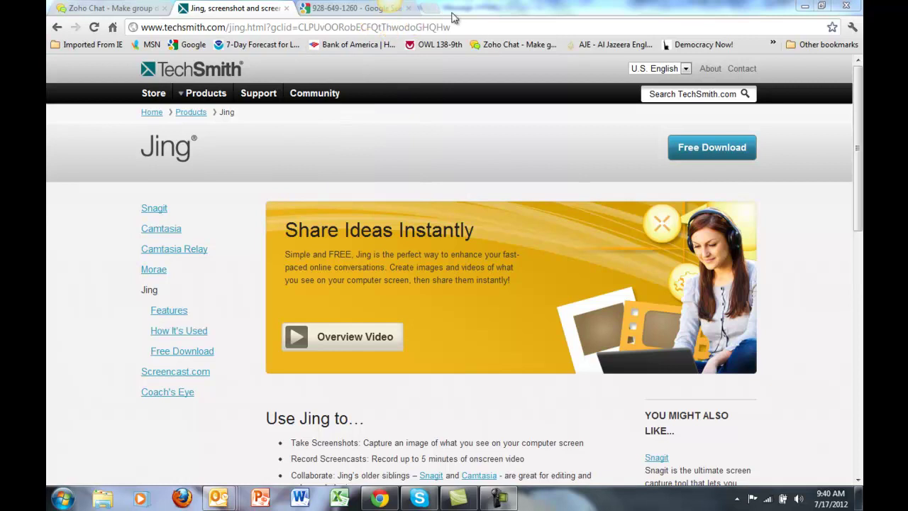
pyautogui.click(429, 10)
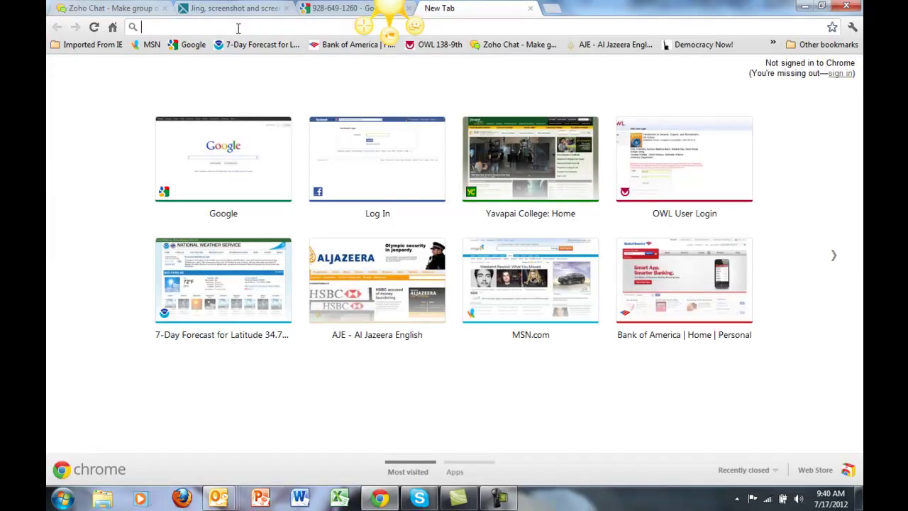
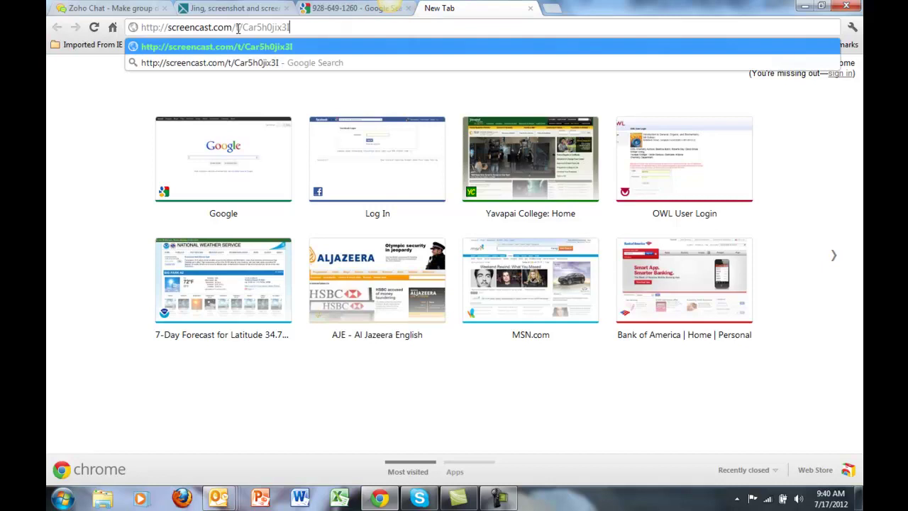
pyautogui.click(261, 46)
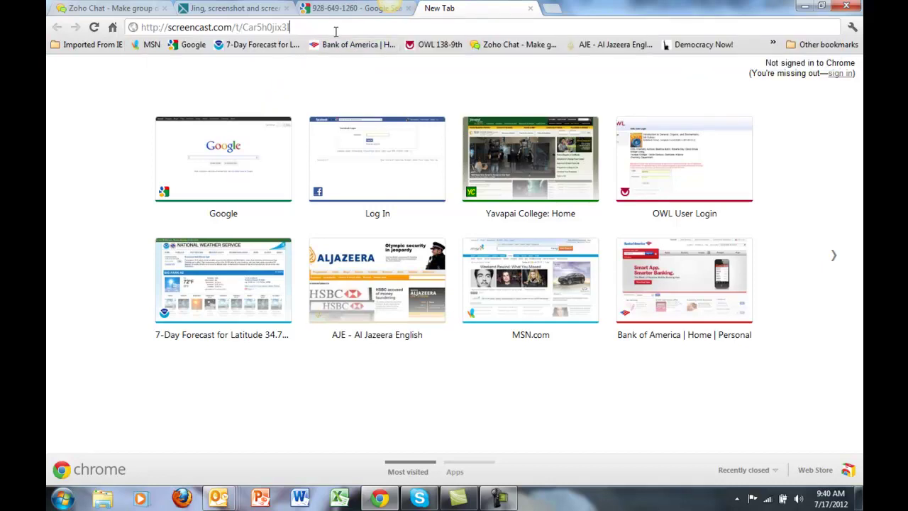
pyautogui.click(94, 27)
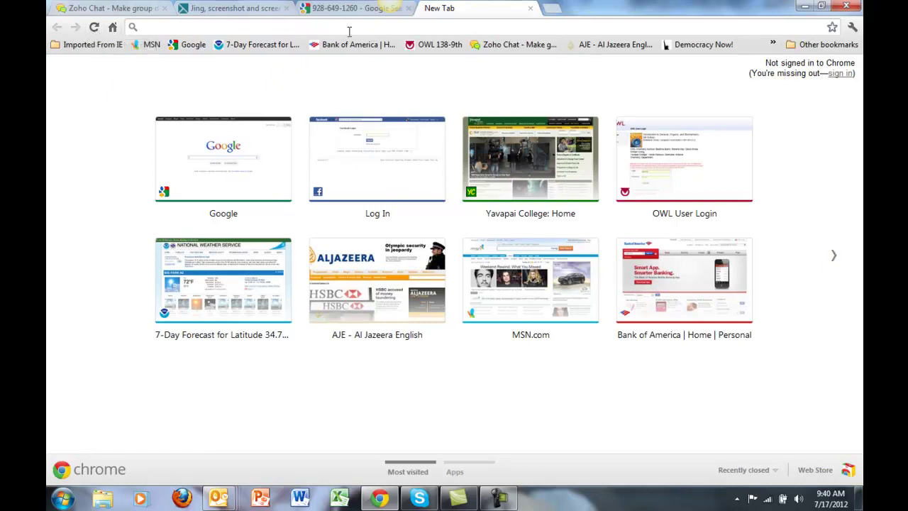
pyautogui.click(215, 28)
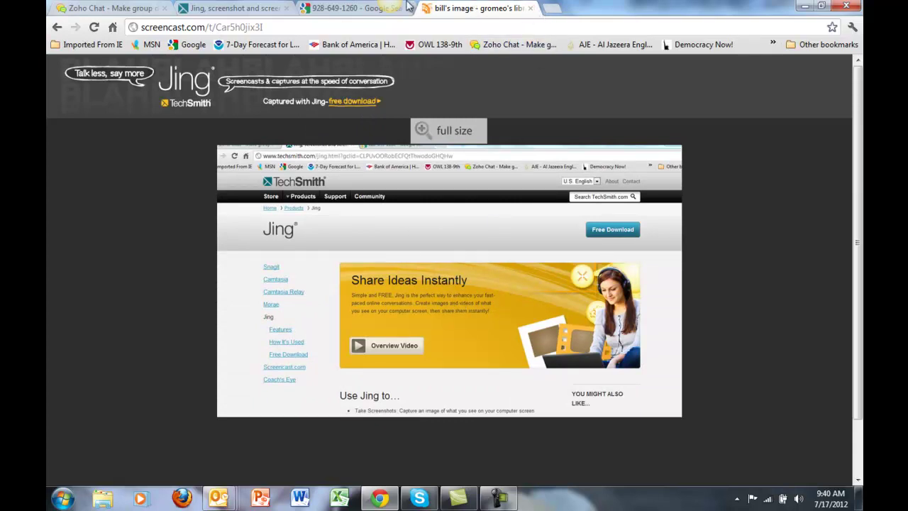
pyautogui.click(530, 8)
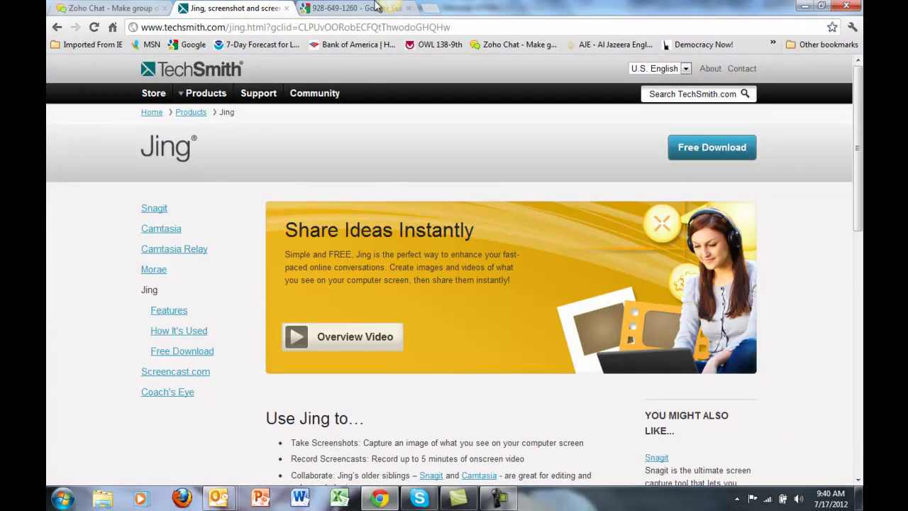
# Capture the browser page region as image 2012-07-17_0941 and copy it to the clipboard
pyautogui.click(364, 27)
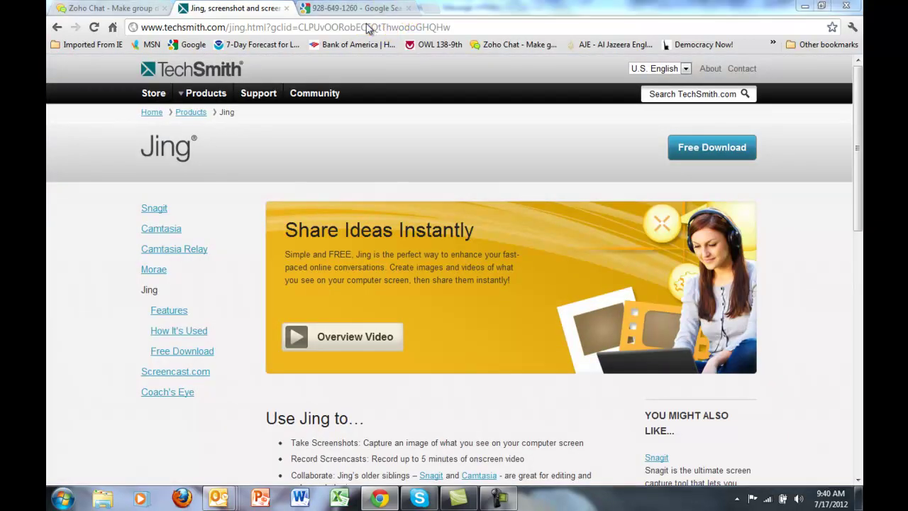
pyautogui.moveTo(68, 27); pyautogui.dragTo(807, 463)
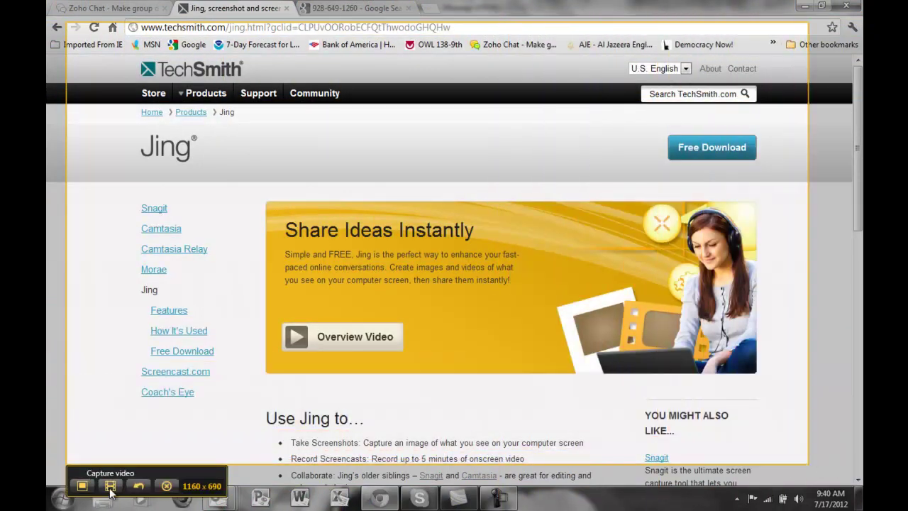
pyautogui.click(81, 486)
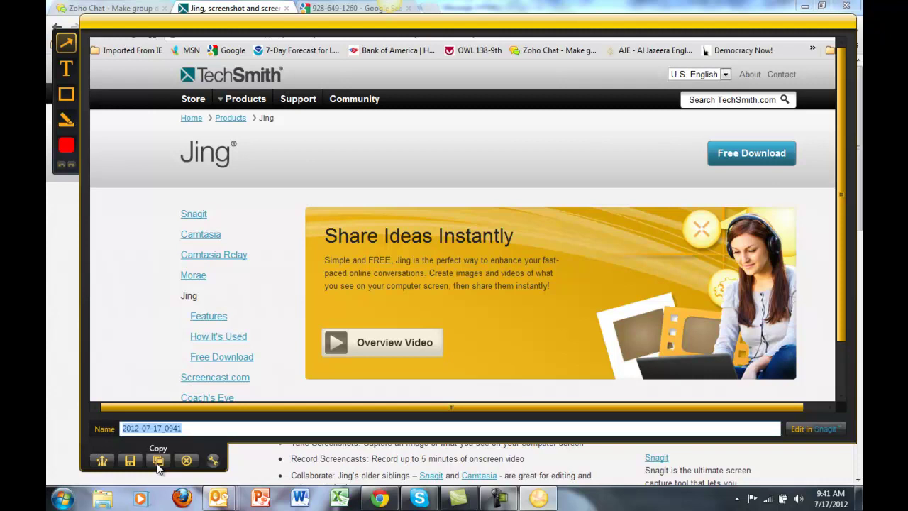
pyautogui.click(158, 461)
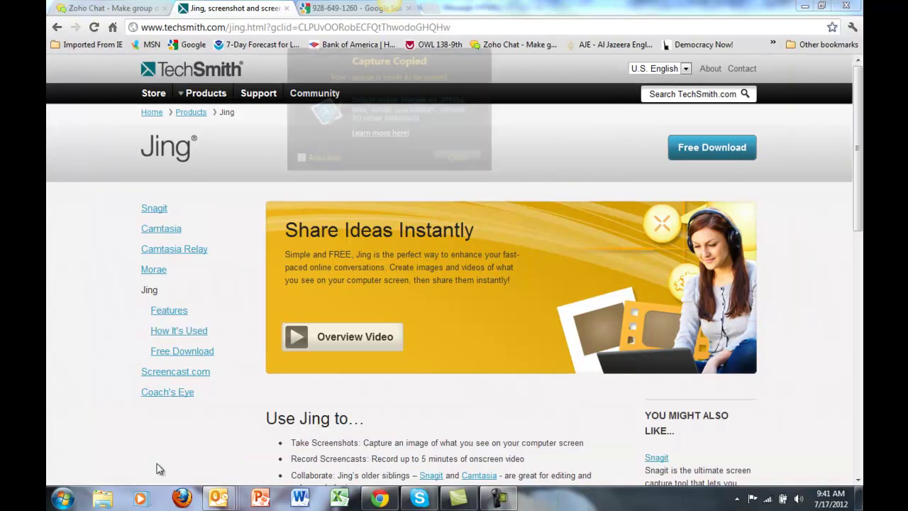
# Paste the copied Jing image into the body of the untitled Outlook message
pyautogui.click(458, 156)
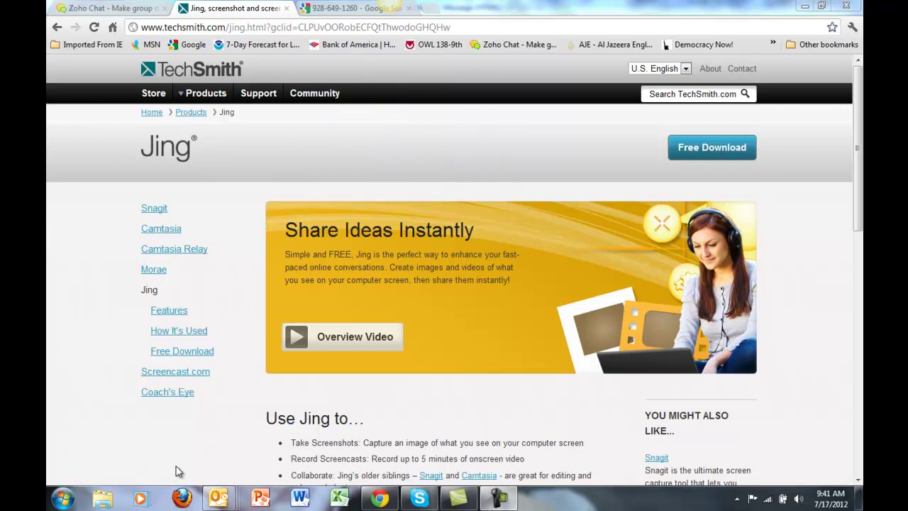
pyautogui.moveTo(220, 499)
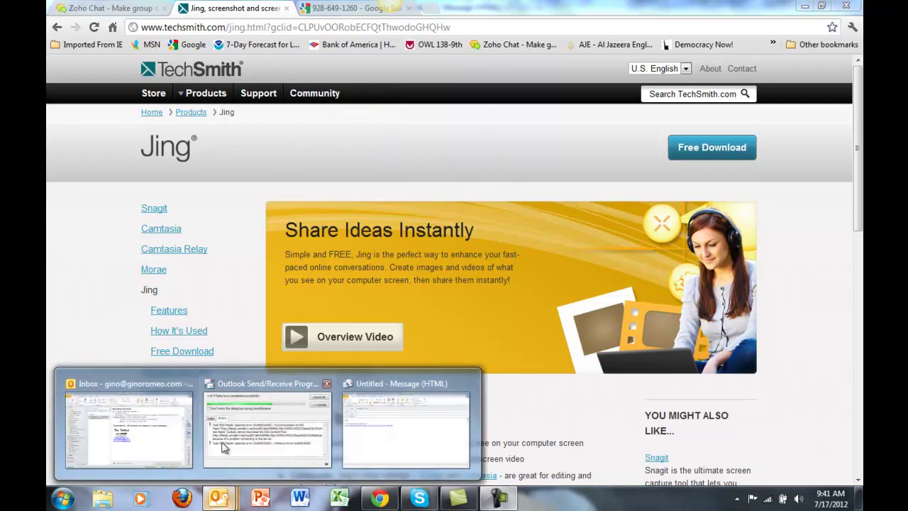
pyautogui.moveTo(174, 448)
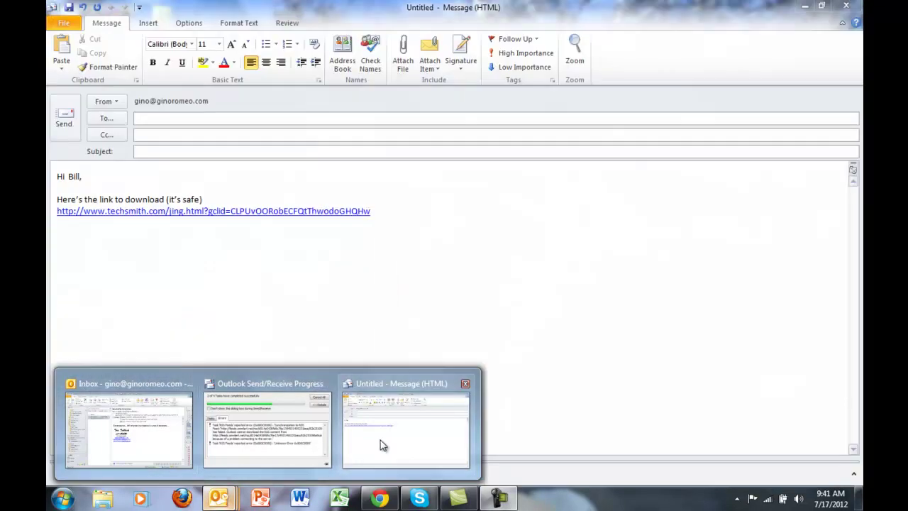
pyautogui.click(379, 444)
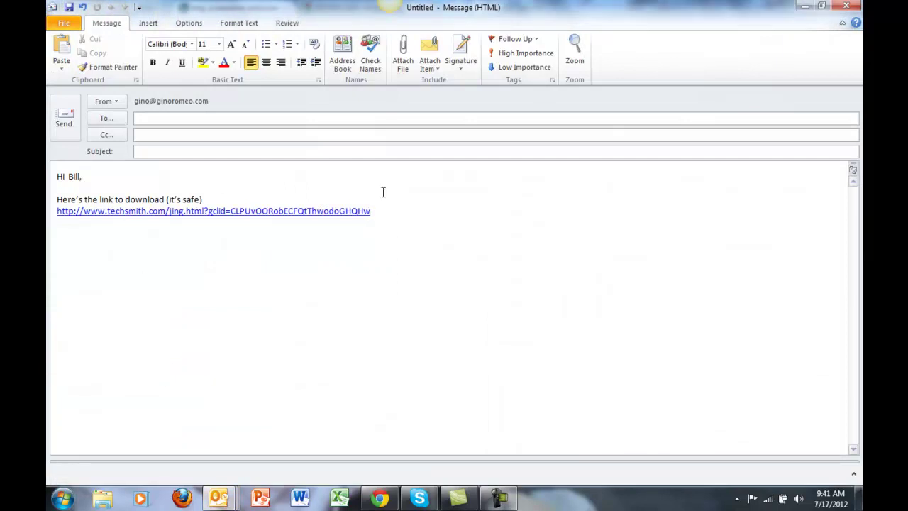
pyautogui.hotkey('ctrl', 'v')
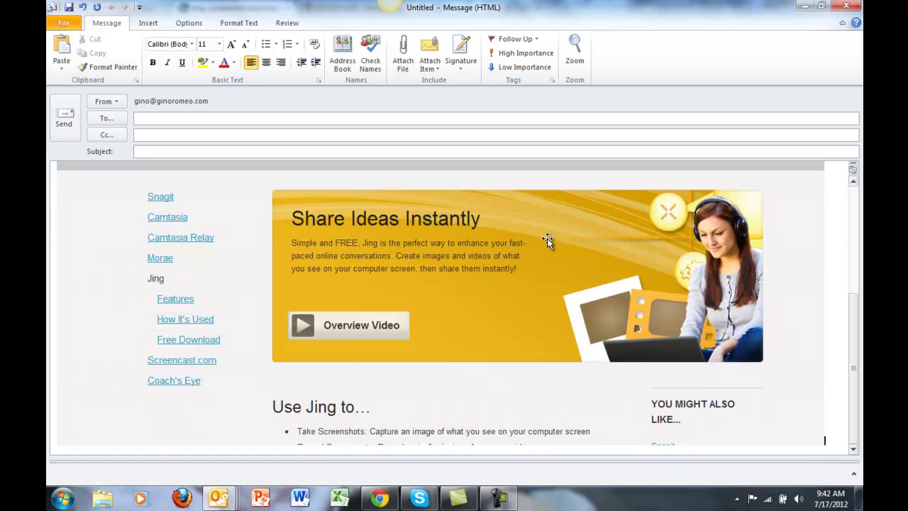
# Shrink the pasted screenshot, deselect it, and dismiss the Paste Options menu
pyautogui.click(548, 240)
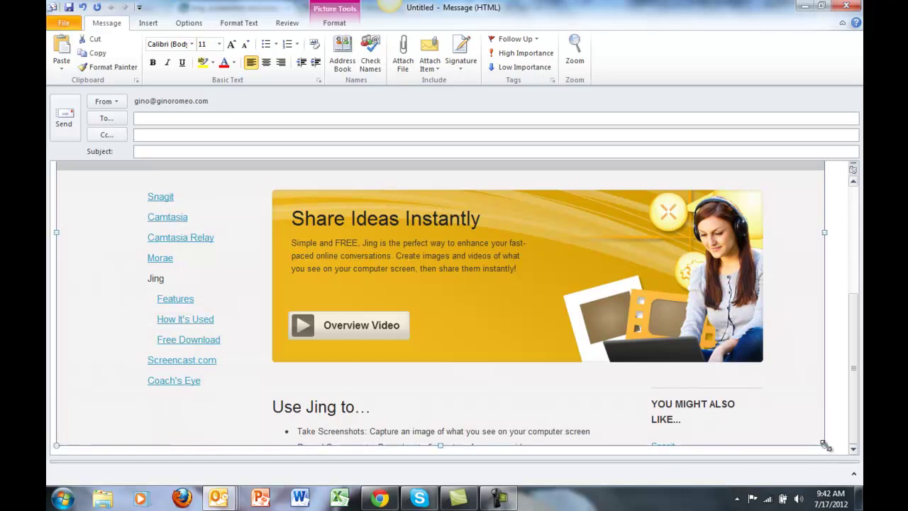
pyautogui.moveTo(825, 445); pyautogui.dragTo(574, 309)
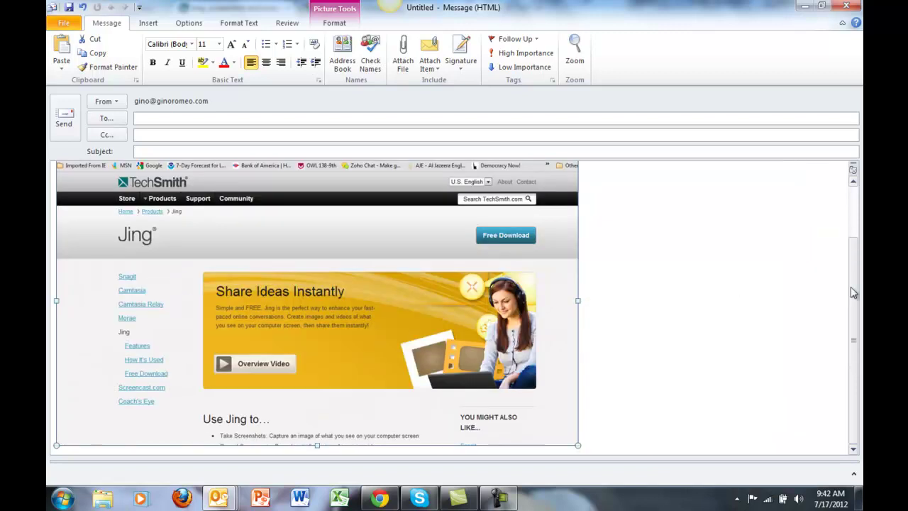
pyautogui.moveTo(850, 284)
pyautogui.mouseDown()
pyautogui.moveTo(853, 236)
pyautogui.moveTo(848, 270)
pyautogui.mouseUp()
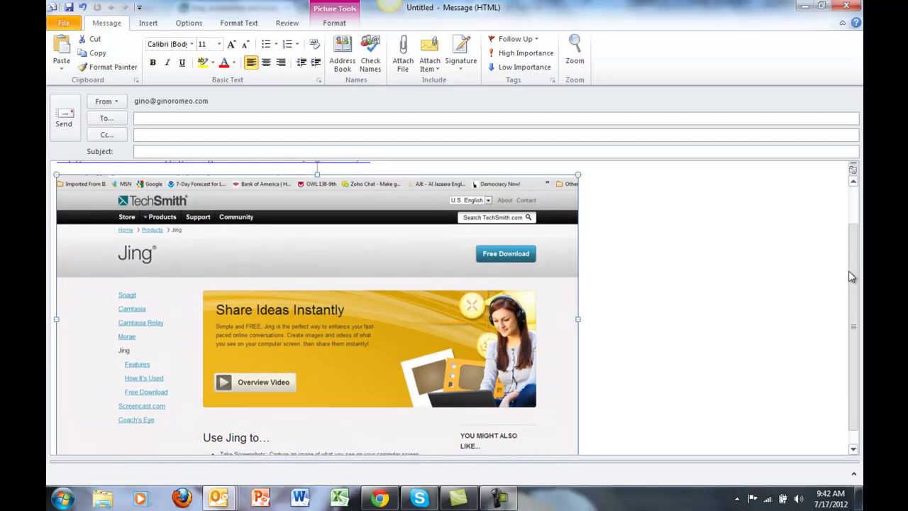
pyautogui.click(638, 263)
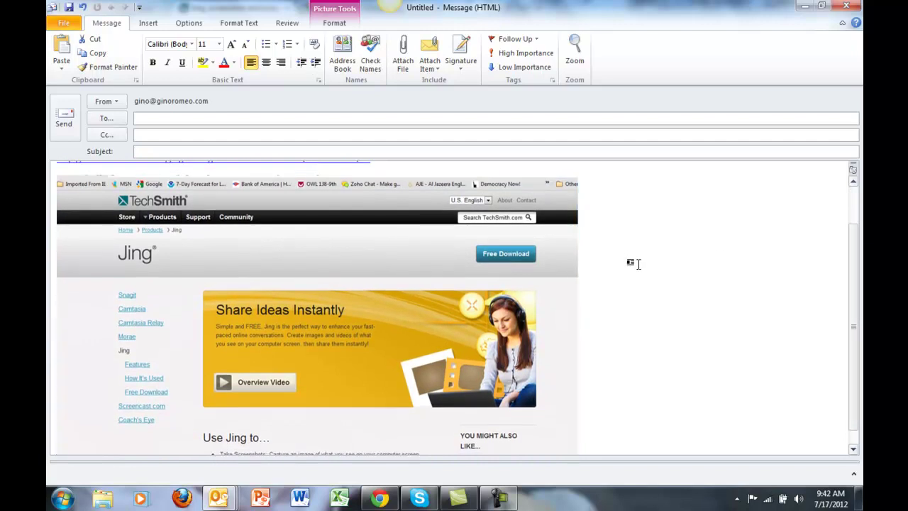
pyautogui.rightClick(638, 263)
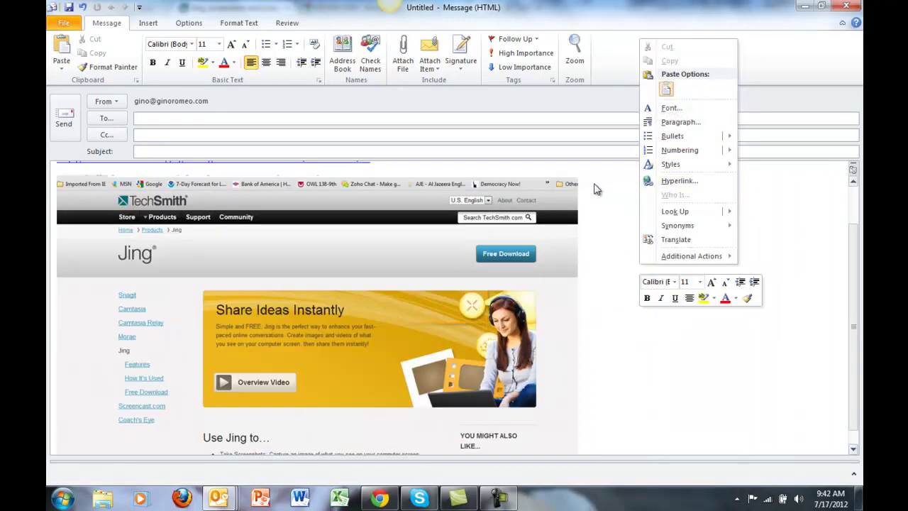
pyautogui.click(596, 185)
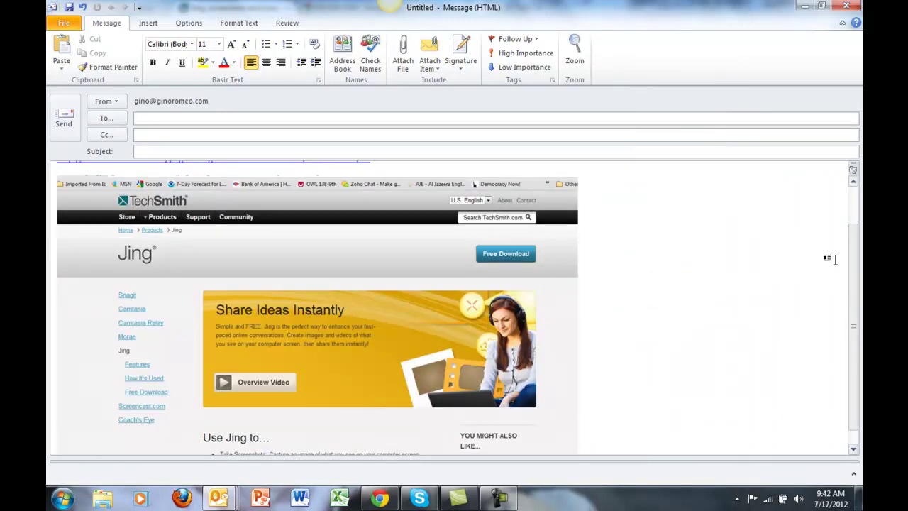
pyautogui.moveTo(856, 259); pyautogui.dragTo(853, 207)
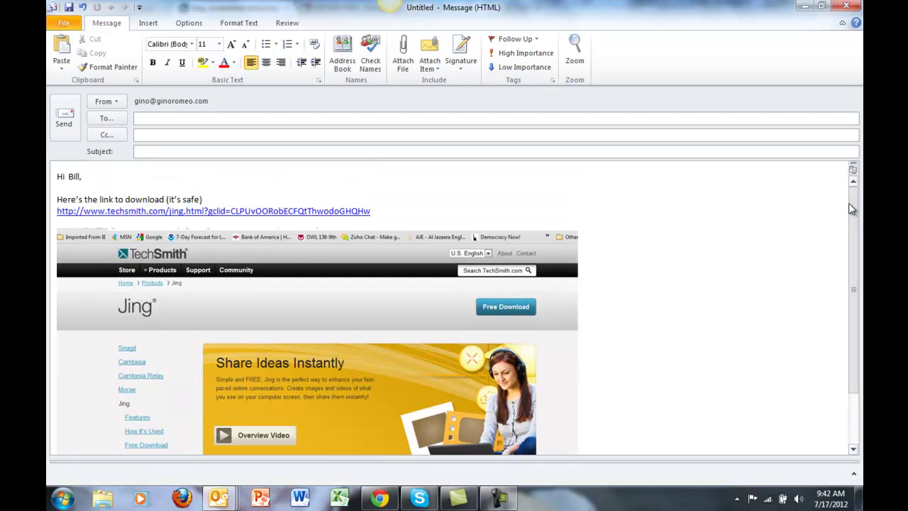
pyautogui.moveTo(849, 210); pyautogui.dragTo(851, 281)
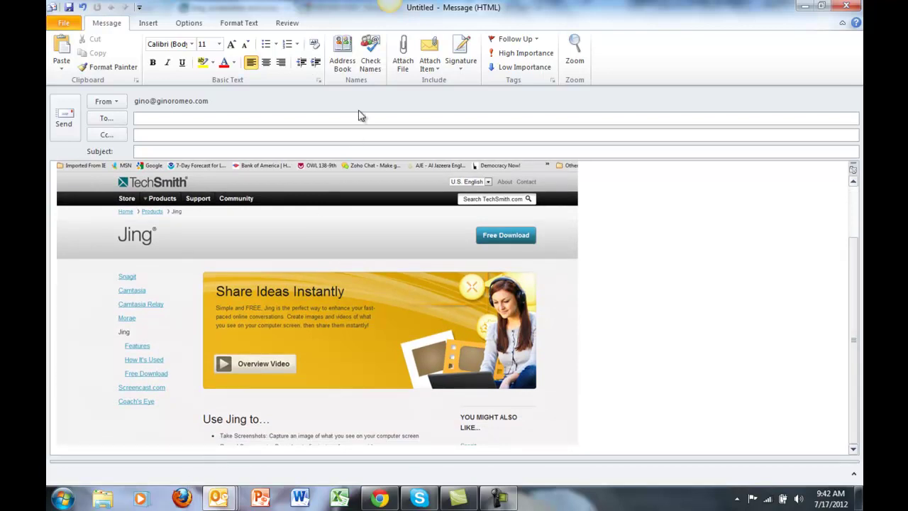
# Mark the Outlook window as the capture area and start a video recording
pyautogui.moveTo(410, 26)
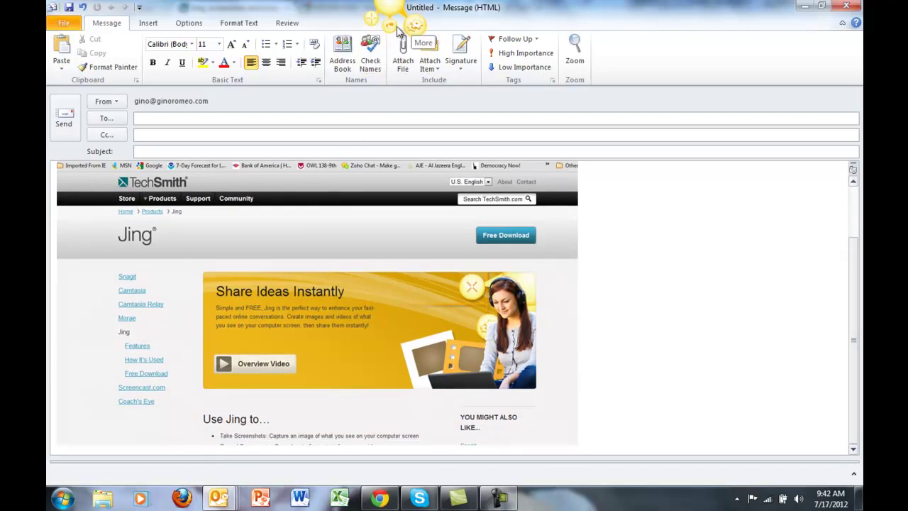
pyautogui.click(410, 25)
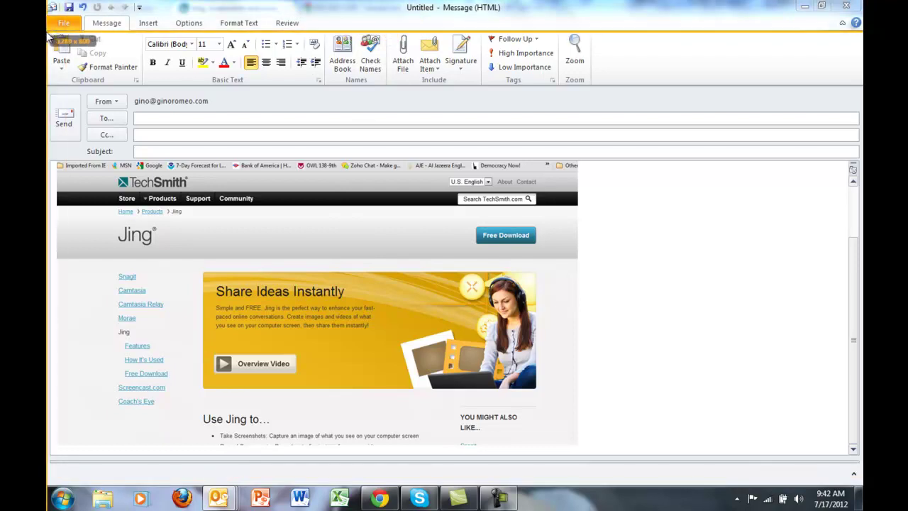
pyautogui.moveTo(63, 32); pyautogui.dragTo(793, 424)
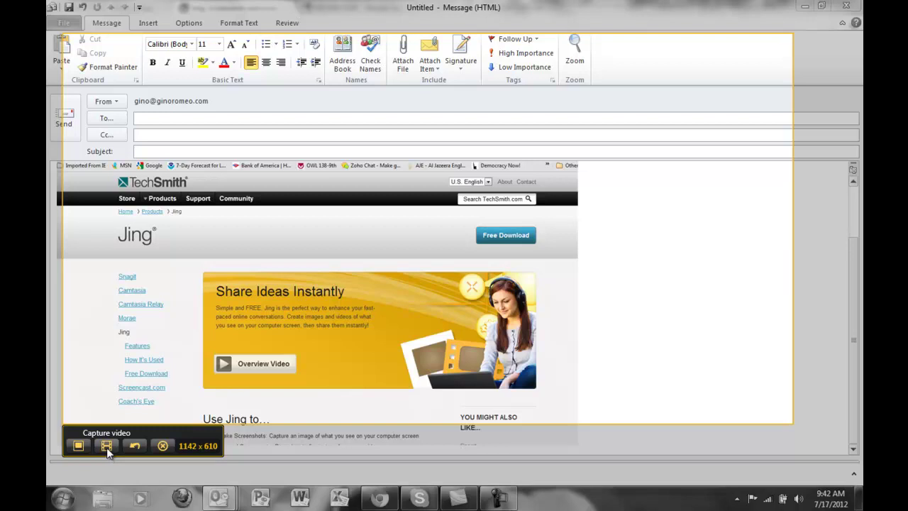
pyautogui.click(106, 447)
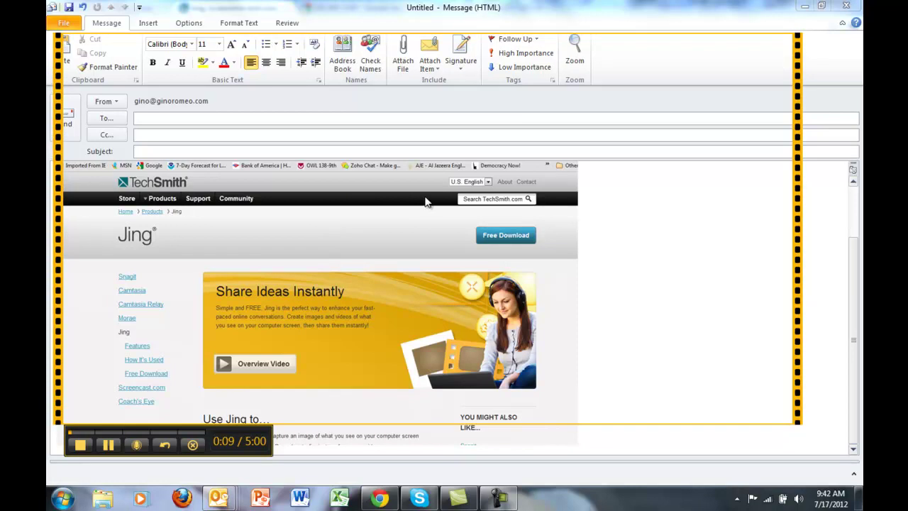
# Type and erase test text in the Subject field, then finish the recording
pyautogui.click(344, 152)
pyautogui.write(';usd;sjd')
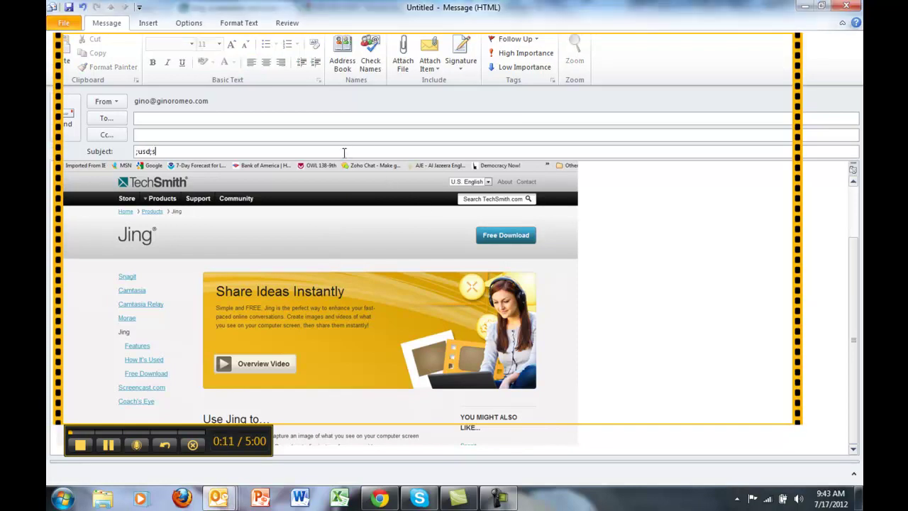
pyautogui.press('BackSpace')
pyautogui.press('BackSpace')
pyautogui.press('BackSpace')
pyautogui.press('BackSpace')
pyautogui.press('BackSpace')
pyautogui.press('BackSpace')
pyautogui.press('BackSpace')
pyautogui.press('BackSpace')
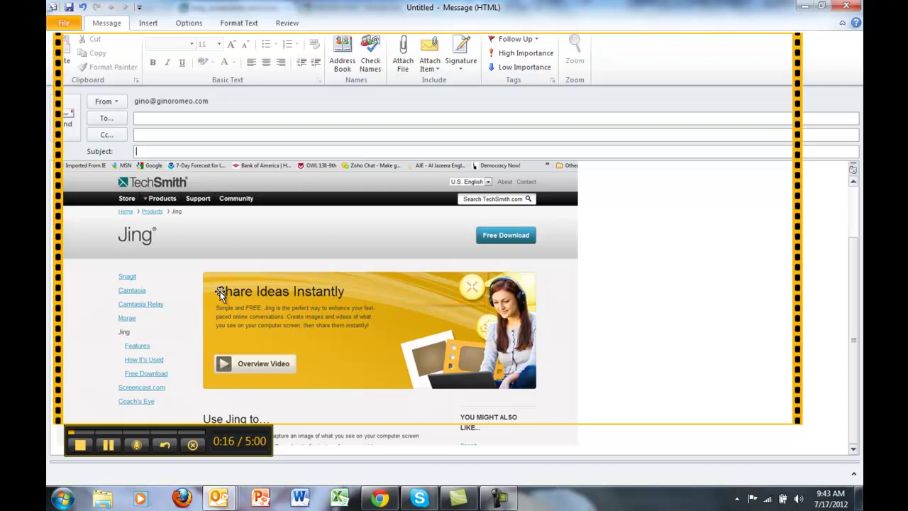
pyautogui.click(81, 445)
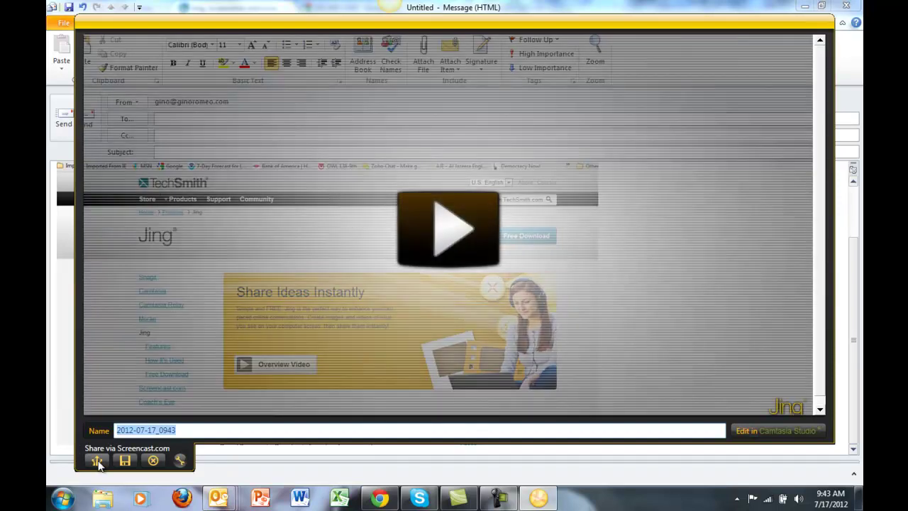
# Play and pause the 16-second video preview, then share it to Screencast.com
pyautogui.click(458, 234)
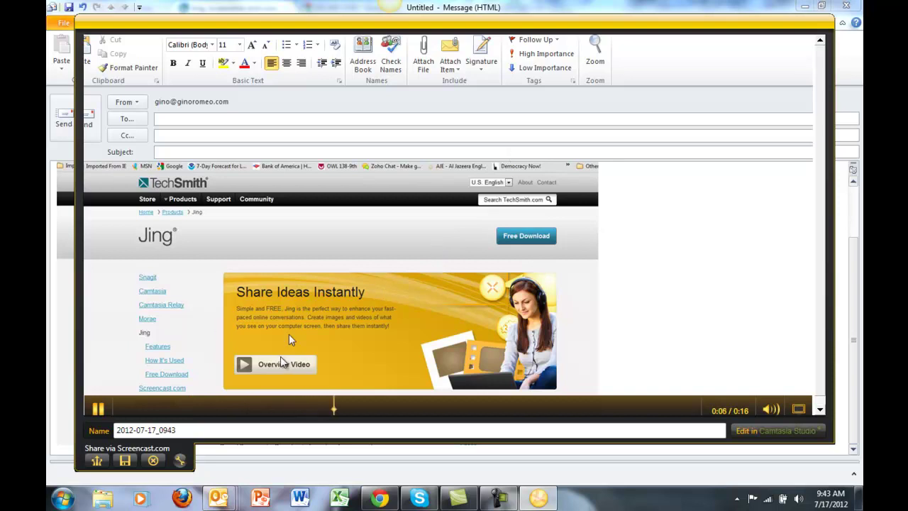
pyautogui.click(99, 410)
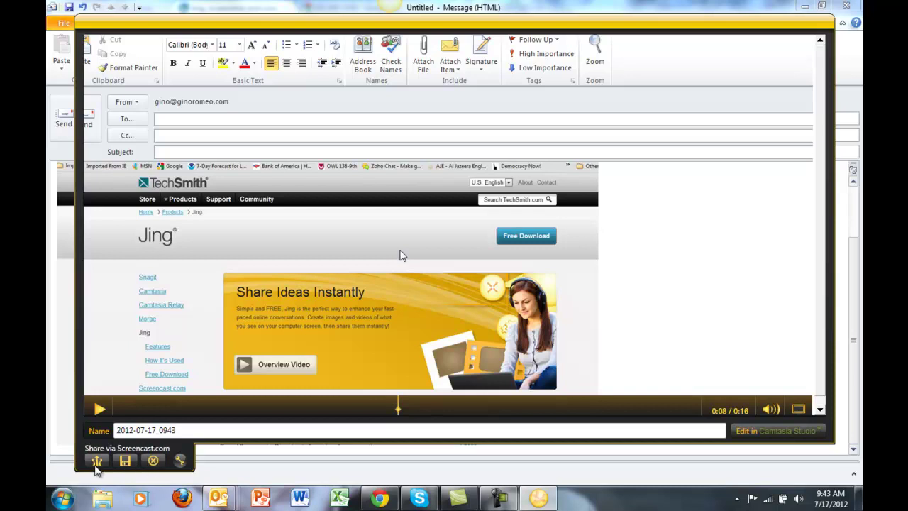
pyautogui.click(96, 461)
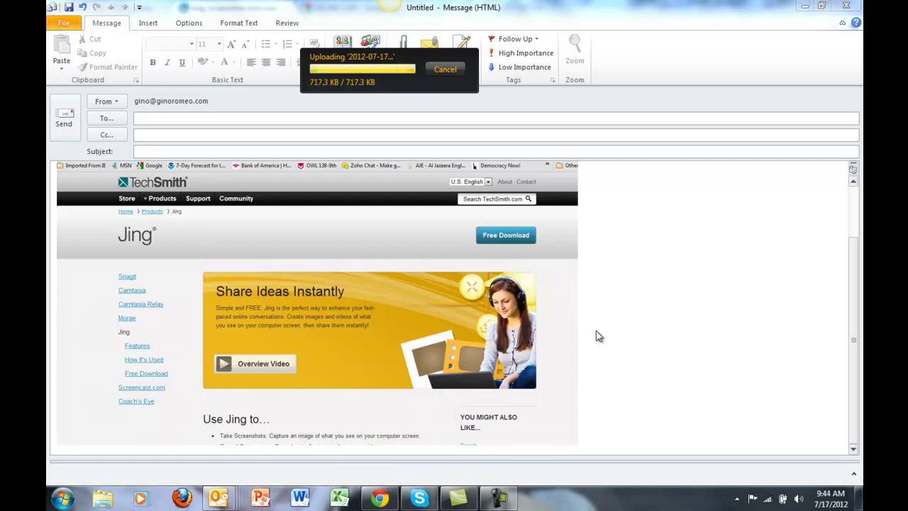
# Open the pasted Screencast.com video link in a new Chrome tab
pyautogui.click(380, 500)
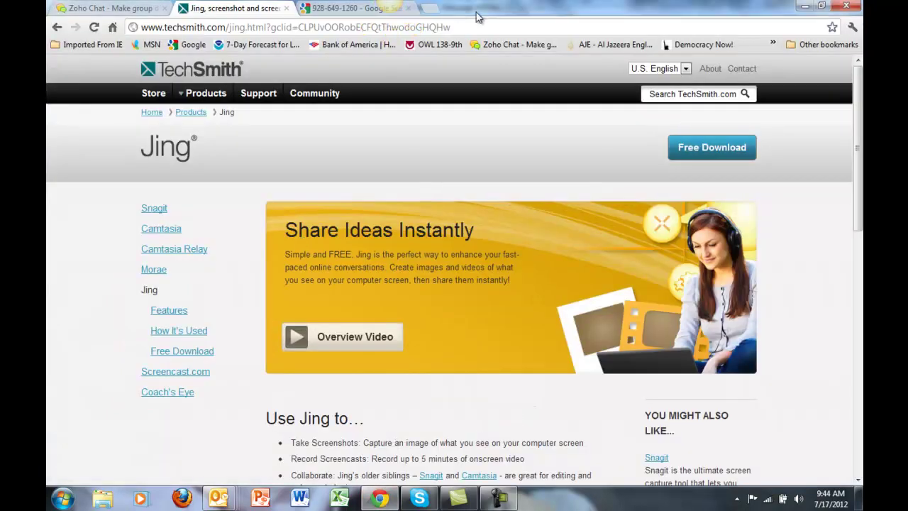
pyautogui.click(432, 10)
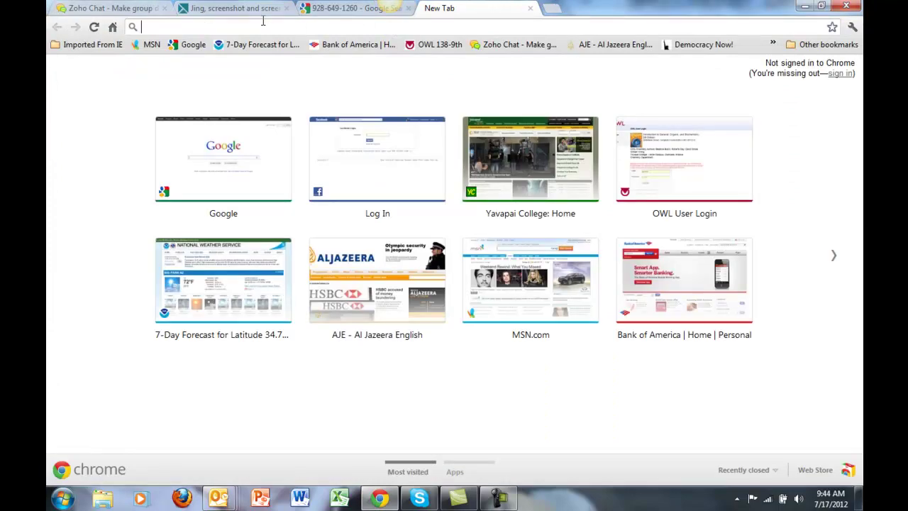
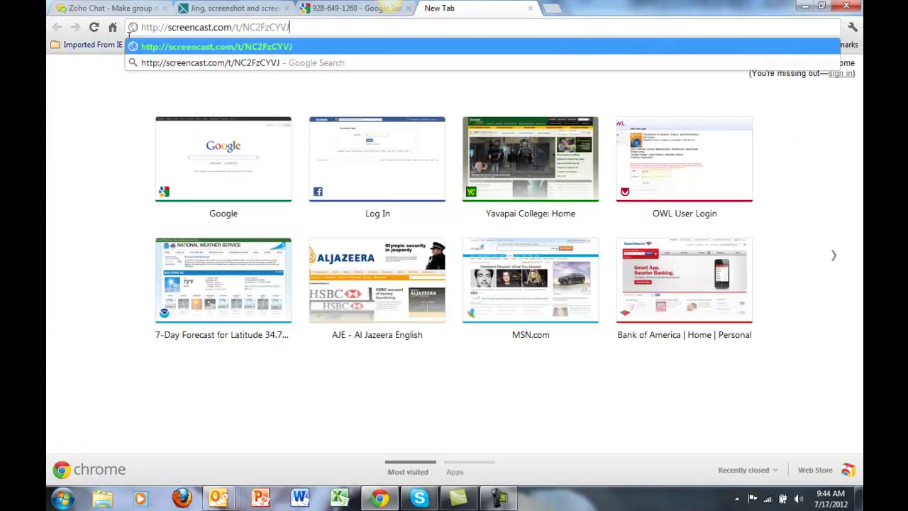
pyautogui.press('Return')
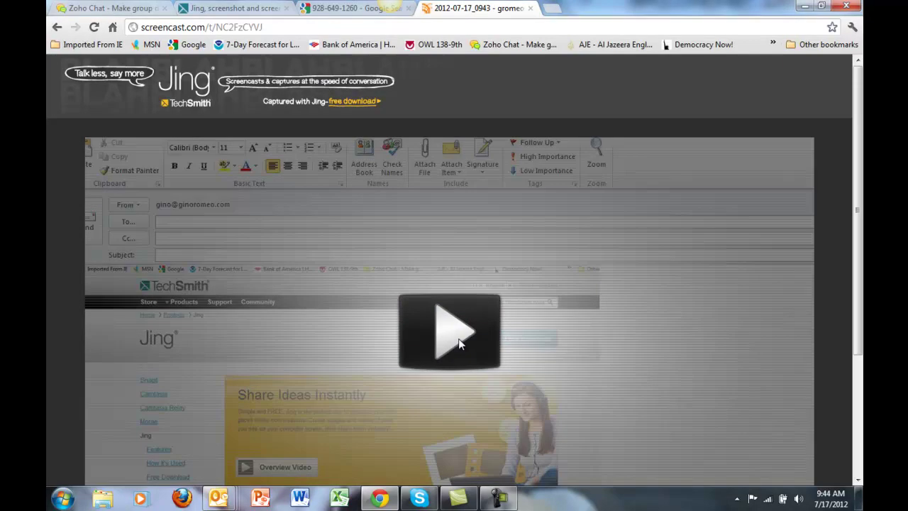
# Play the uploaded video and pause it at 0:04 of 0:16
pyautogui.click(459, 343)
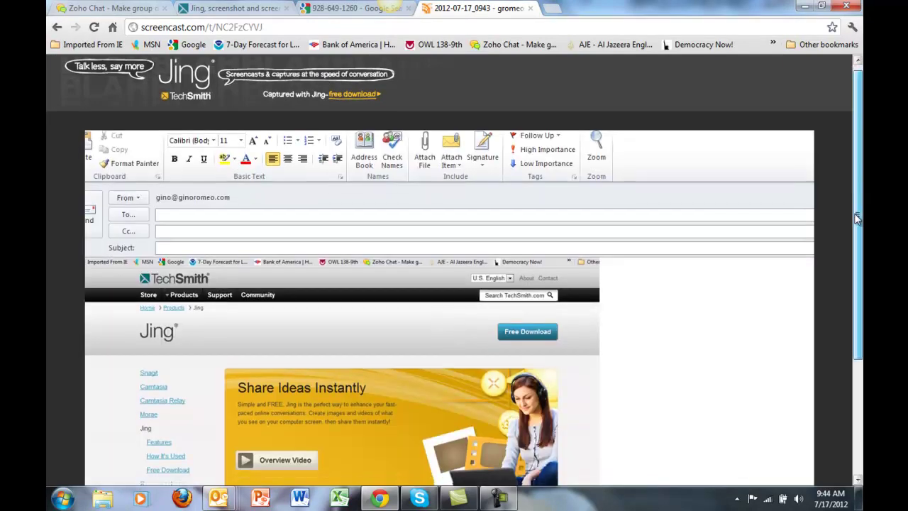
pyautogui.scroll(-3, 854, 213)
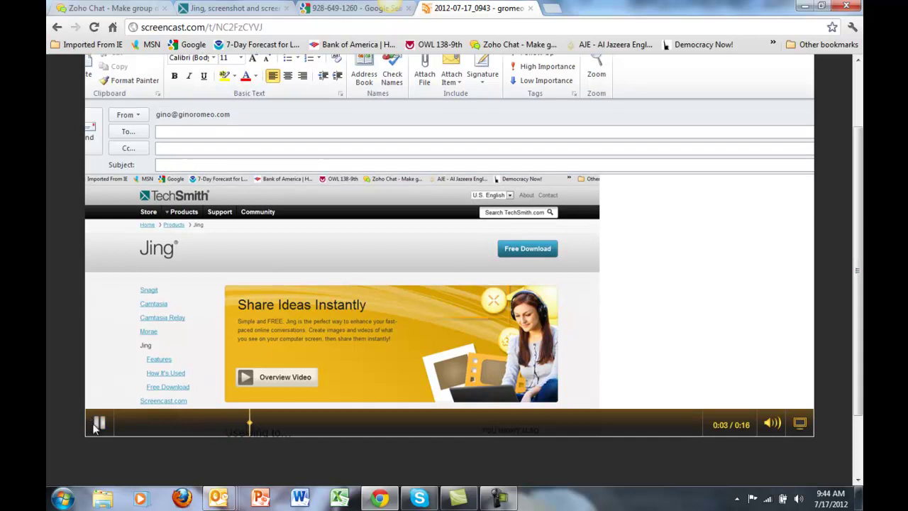
pyautogui.click(100, 424)
pyautogui.moveTo(500, 504)
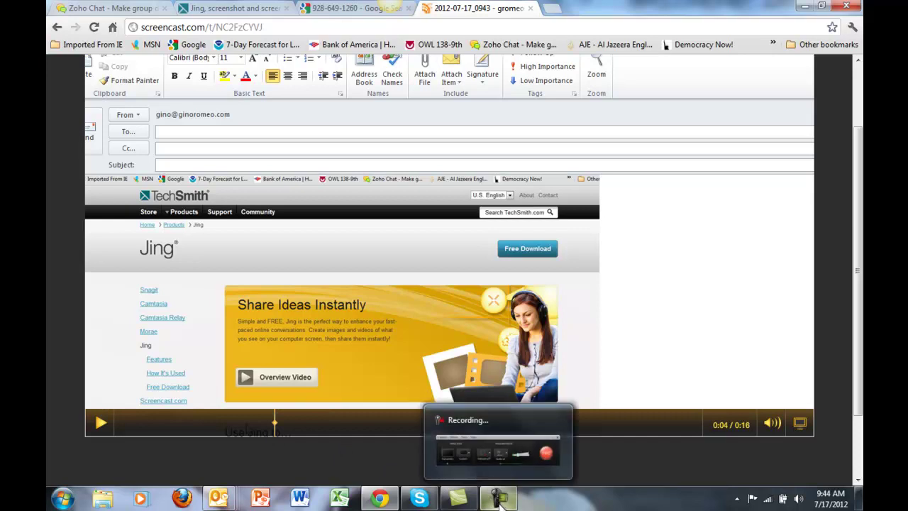